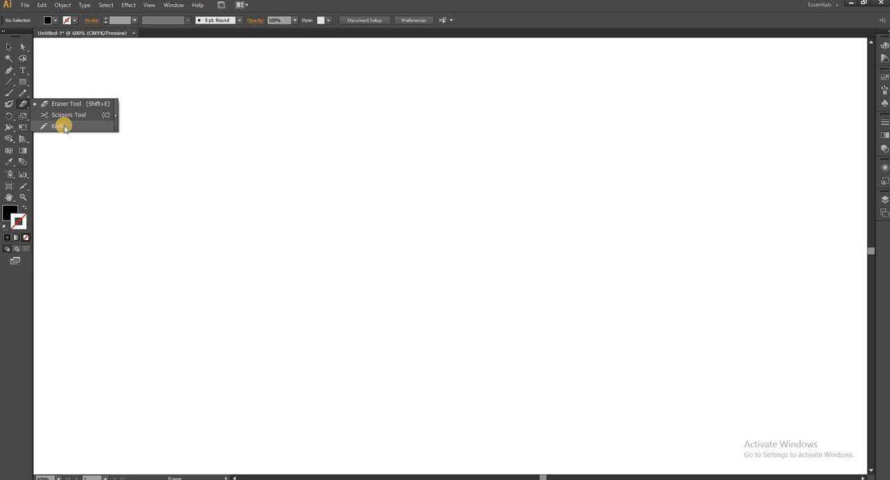
Draw a black rectangle without a stroke, about 103 pt wide and 61 pt high, on the empty artboard
click(65, 129)
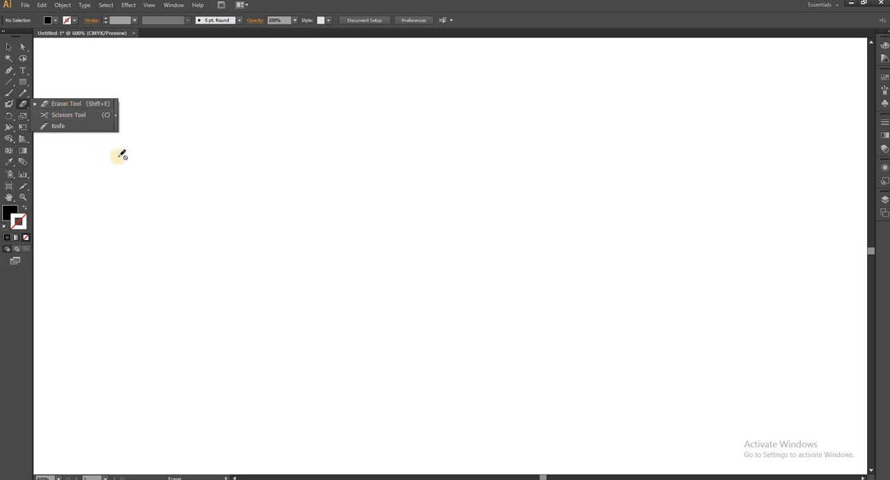
click(30, 87)
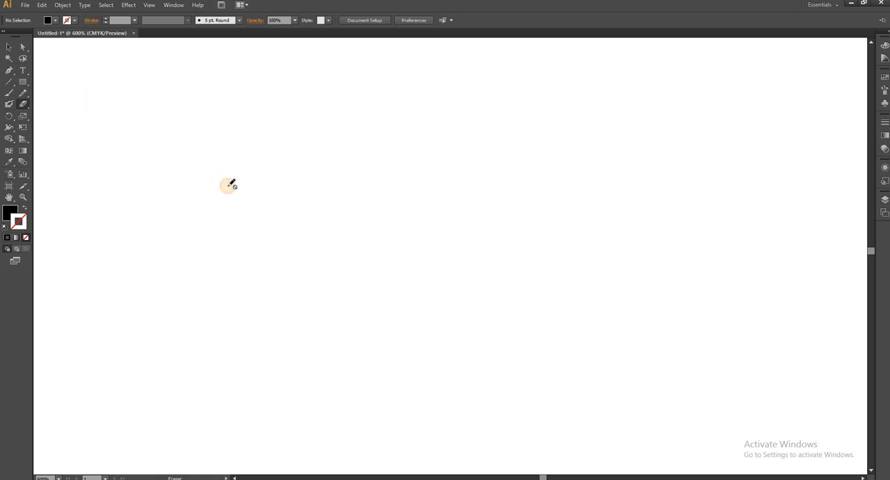
click(23, 82)
mouse_move(133, 112)
mouse_down()
mouse_move(409, 300)
mouse_move(421, 280)
mouse_up()
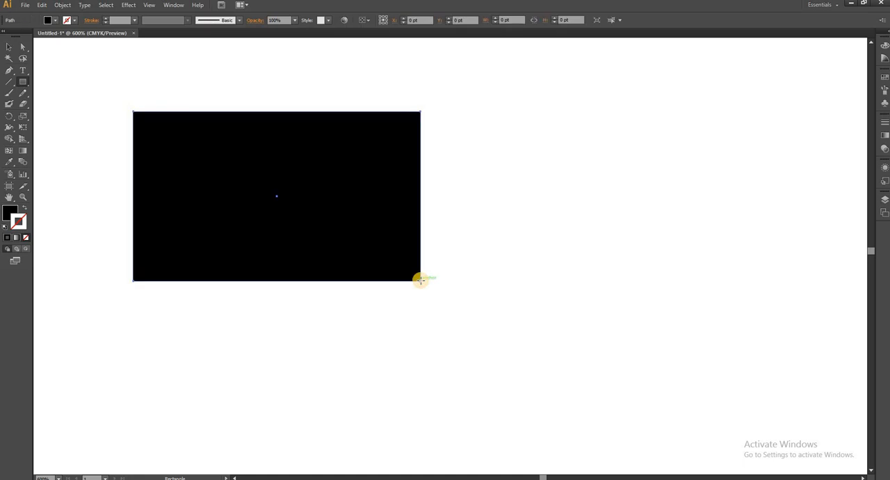
Erase a slanted strip through the black rectangle with the Eraser tool and move the two remaining pieces apart
click(26, 104)
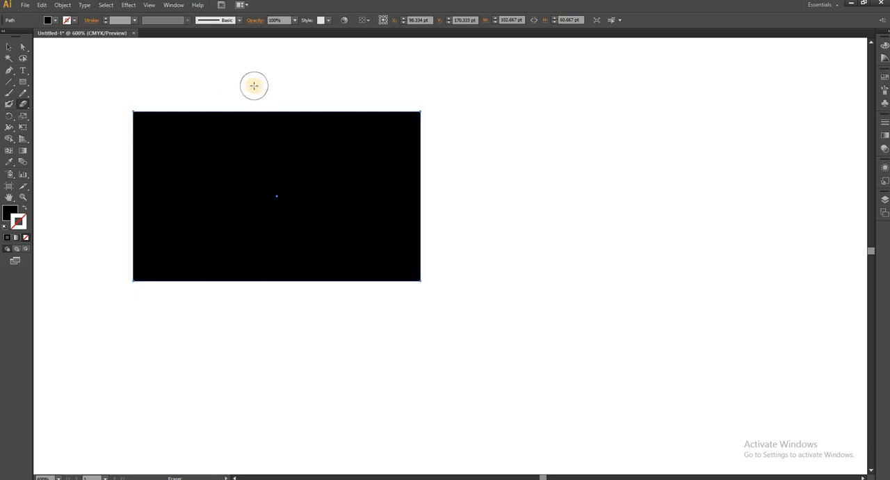
drag(253, 86, 149, 341)
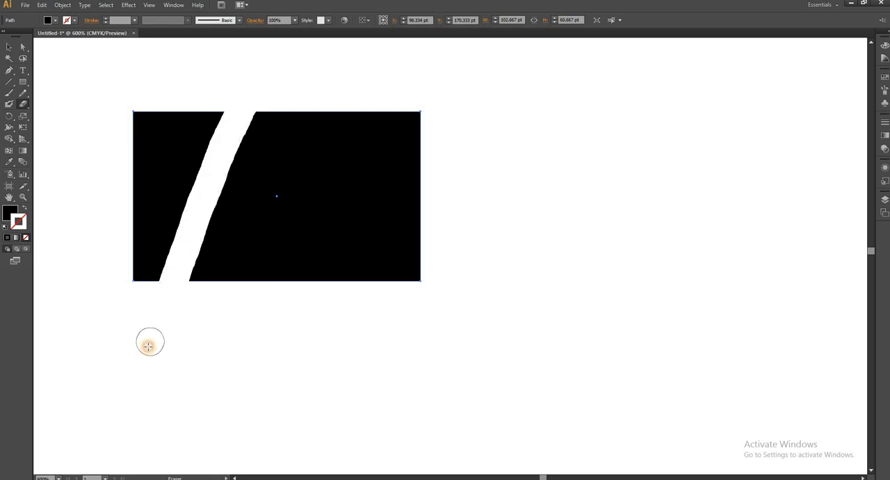
click(8, 44)
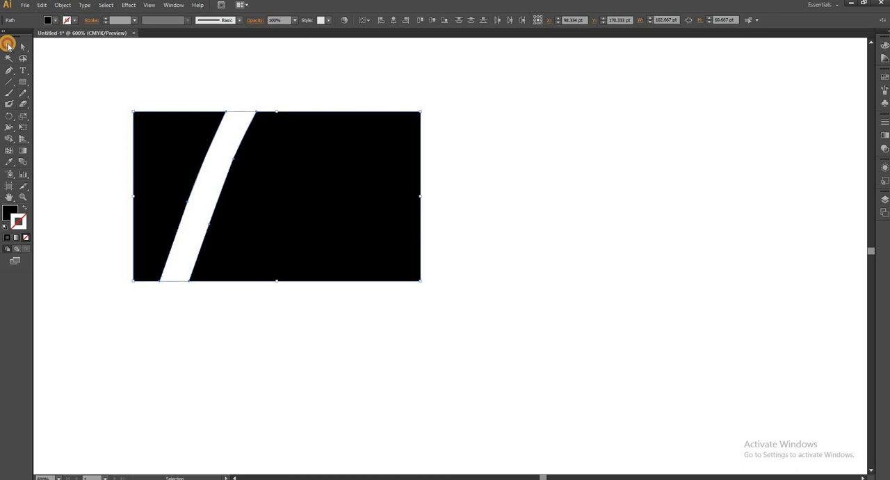
double_click(176, 147)
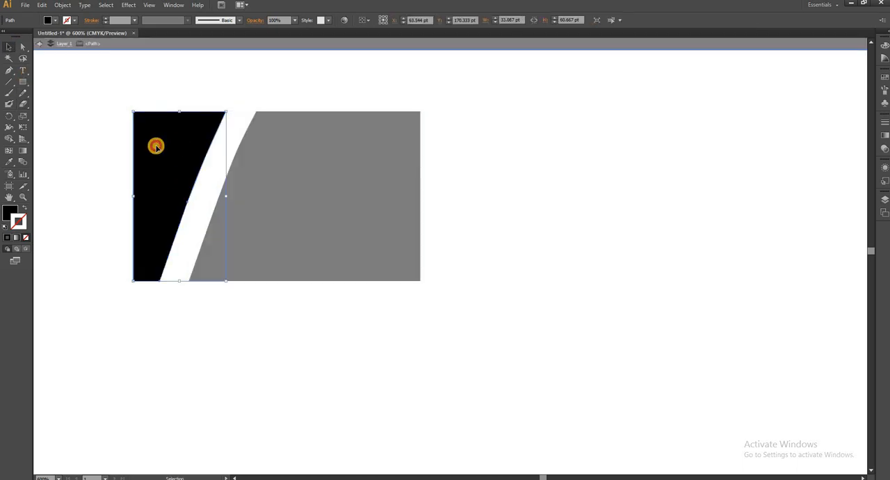
drag(155, 143, 93, 146)
click(331, 162)
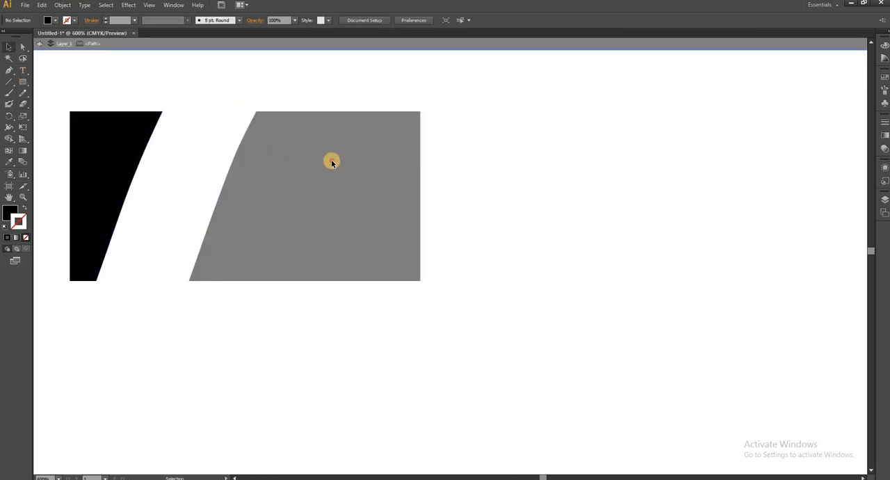
double_click(332, 162)
drag(331, 162, 424, 162)
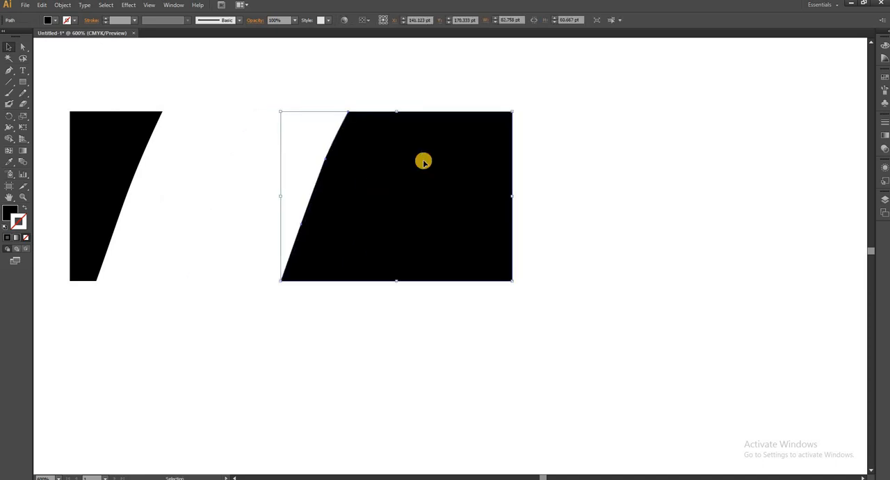
Erase the two upper corners of the larger black piece with the Eraser tool
click(23, 103)
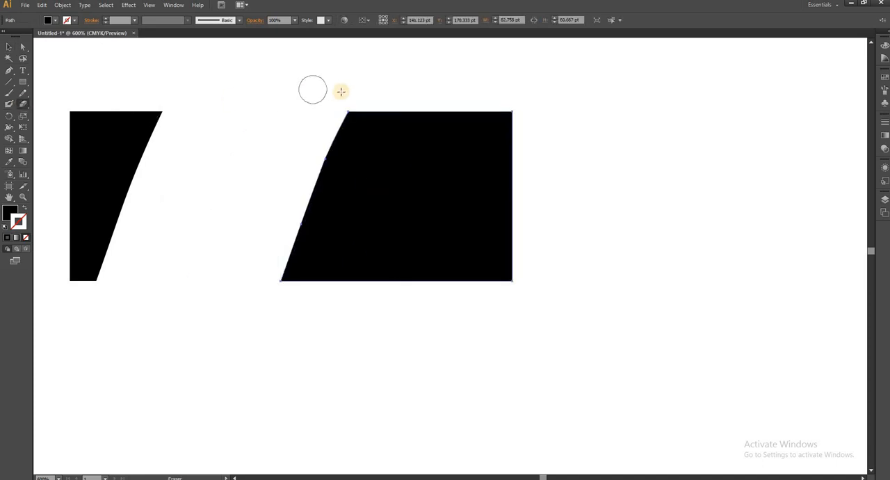
mouse_move(352, 101)
mouse_down()
mouse_move(324, 115)
mouse_move(342, 103)
mouse_move(326, 128)
mouse_move(369, 98)
mouse_move(258, 173)
mouse_up()
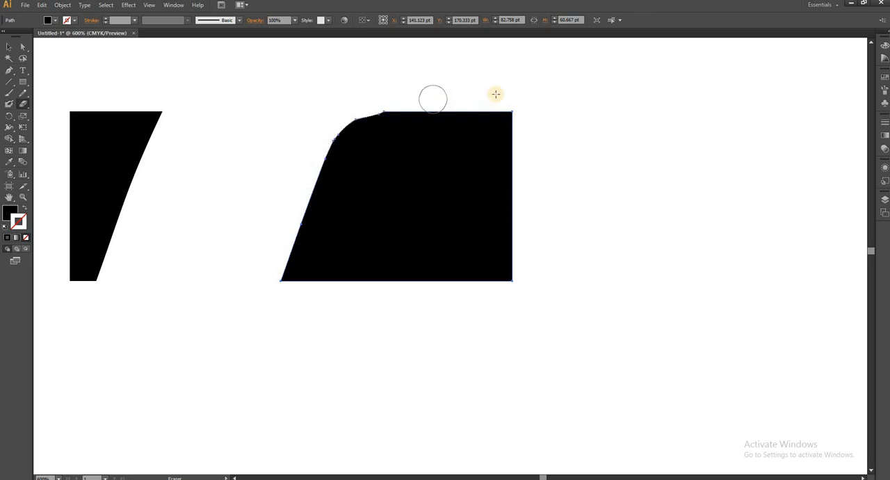
drag(507, 99, 524, 121)
click(23, 103)
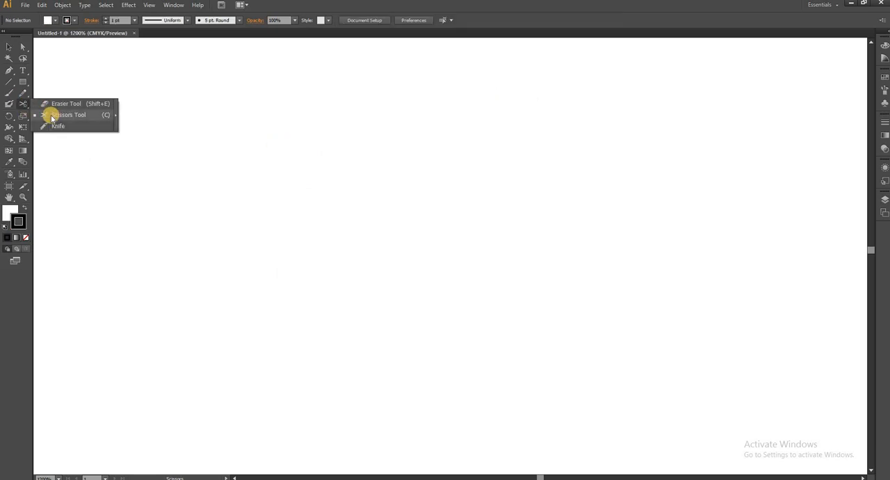
click(8, 96)
click(189, 209)
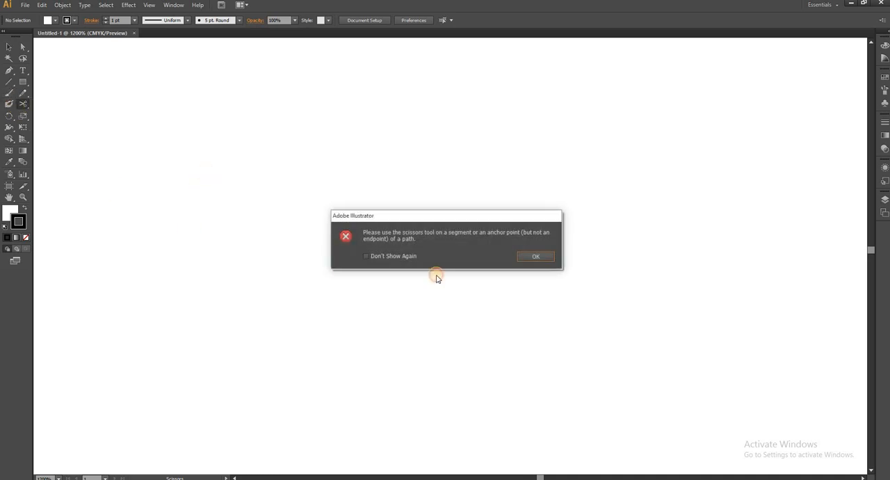
click(536, 255)
Paint a wavy 1 pt black stroke with the Paintbrush and cut it at three points along its descending part with the Scissors tool
click(8, 94)
mouse_move(200, 214)
mouse_down()
mouse_move(285, 178)
mouse_move(403, 216)
mouse_move(473, 135)
mouse_move(587, 125)
mouse_up()
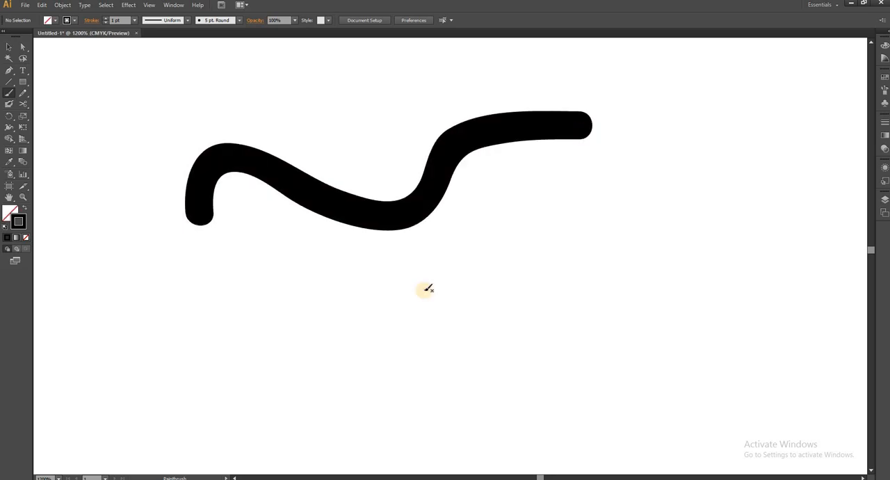
click(23, 103)
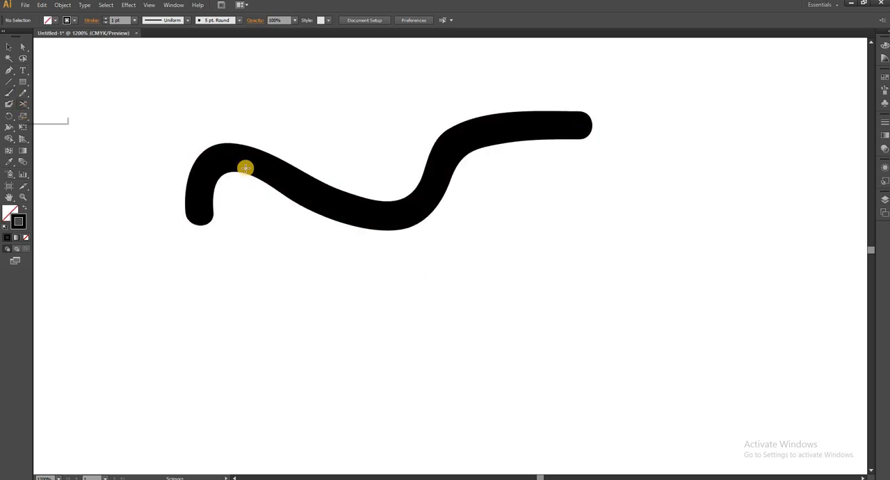
click(282, 174)
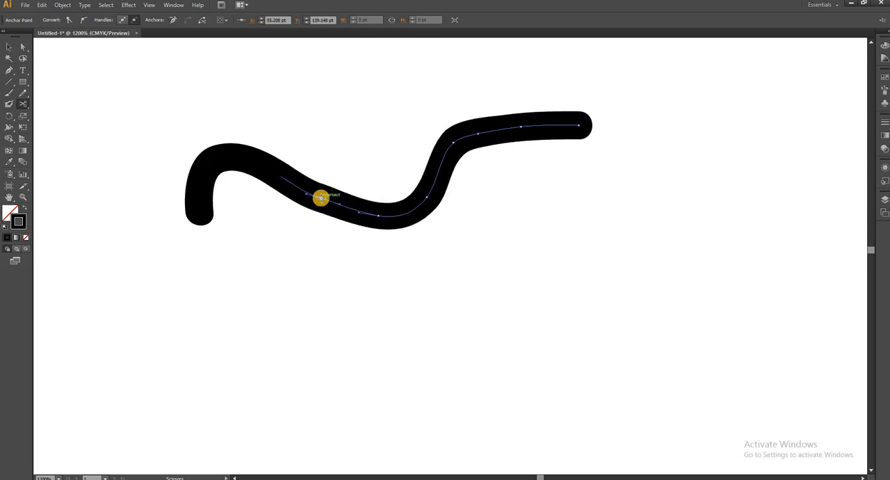
click(340, 204)
click(380, 217)
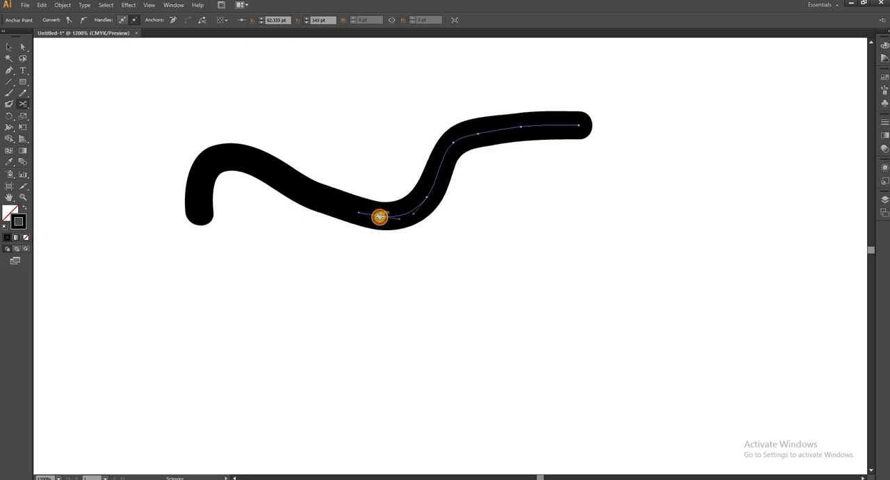
Move the four cut pieces of the wavy stroke apart from each other
click(8, 47)
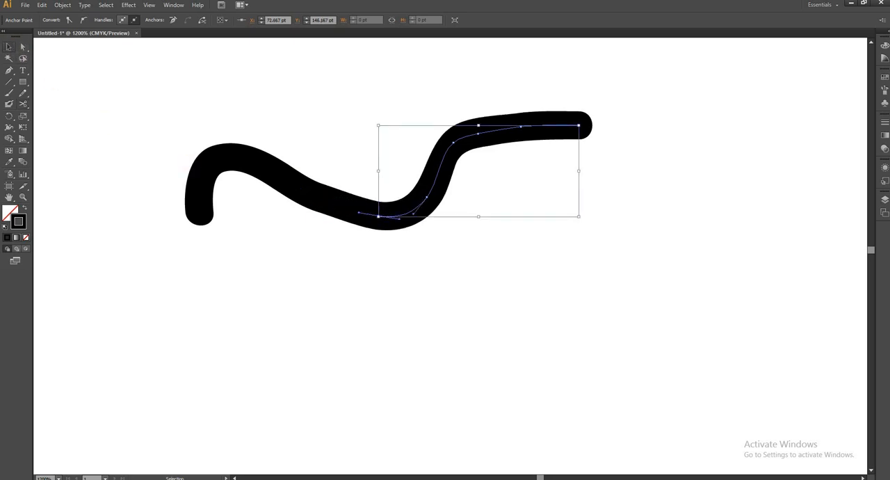
drag(360, 211, 323, 320)
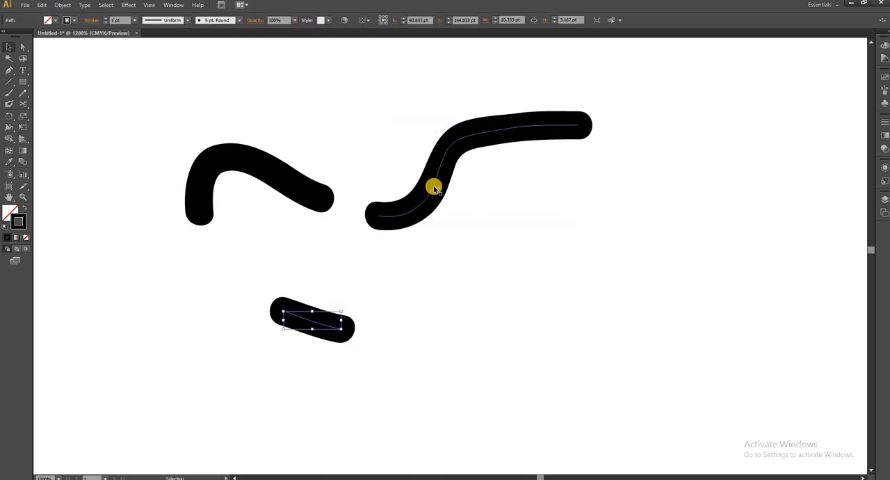
drag(433, 187, 536, 221)
drag(262, 169, 196, 148)
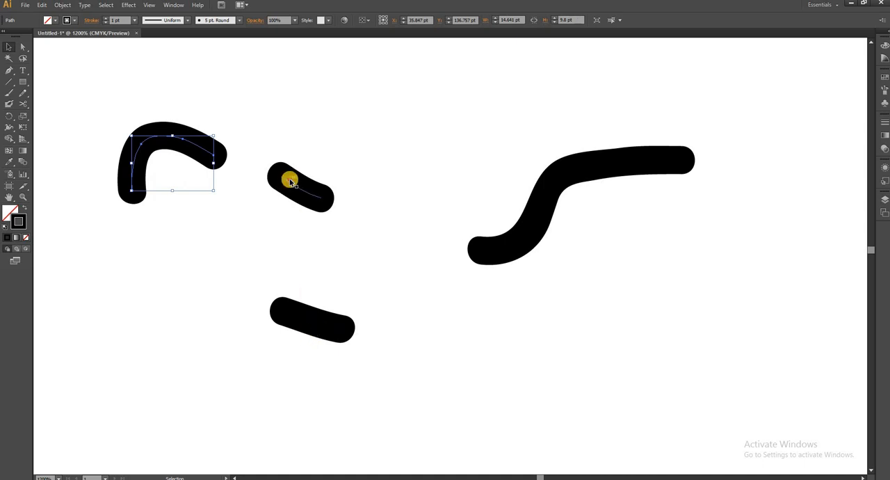
drag(290, 179, 214, 249)
Try to cut the short upper segment of the divided stroke near its upper end with the Scissors tool
click(23, 104)
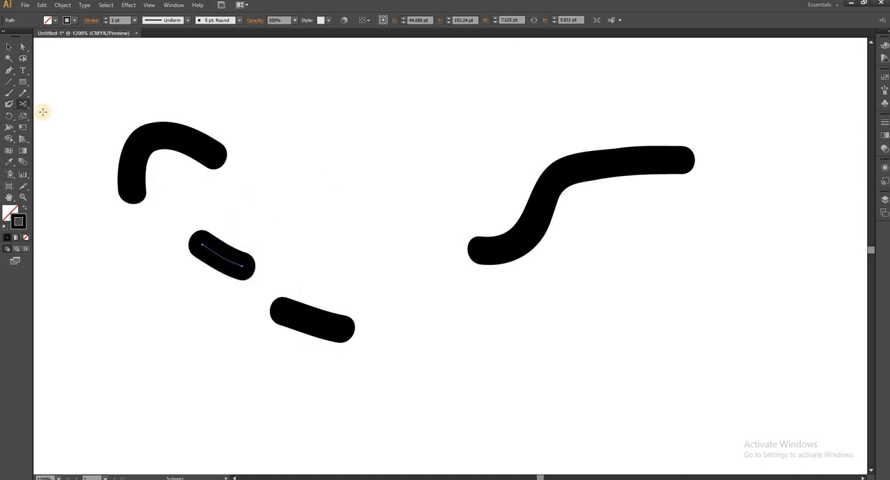
click(208, 248)
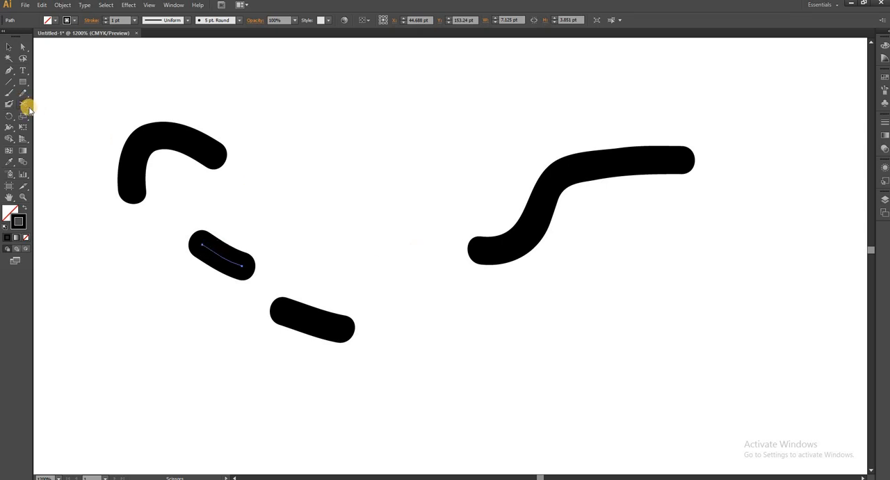
Draw an unfilled rectangle about 62 pt wide and 39 pt high with a 1 pt black stroke on the empty artboard
mouse_move(28, 108)
mouse_down()
mouse_move(73, 115)
mouse_move(60, 131)
mouse_move(23, 84)
mouse_move(137, 109)
mouse_up()
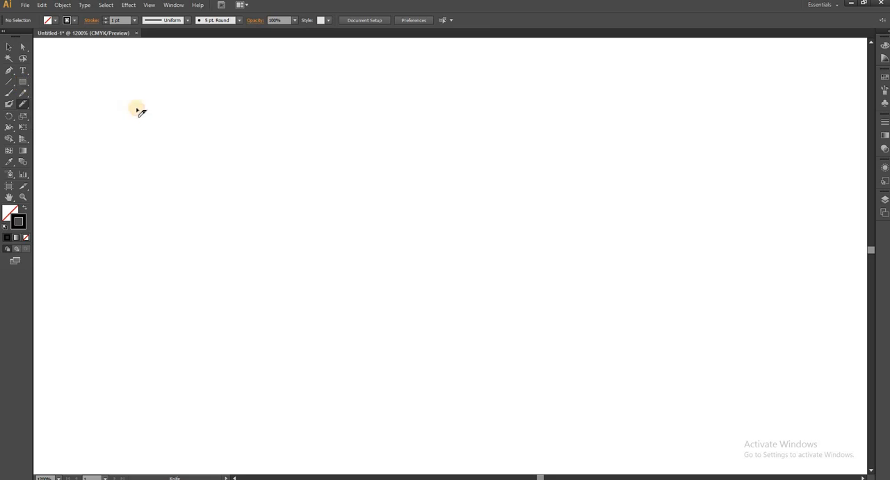
drag(225, 156, 378, 270)
key(m)
drag(86, 87, 437, 309)
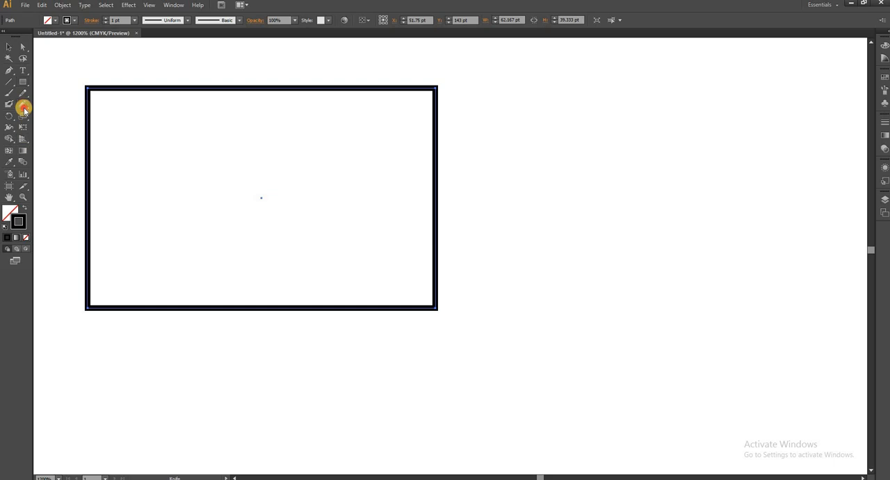
Cut the outlined rectangle in two with a straight slanted Knife cut and move both pieces apart
drag(25, 109, 61, 128)
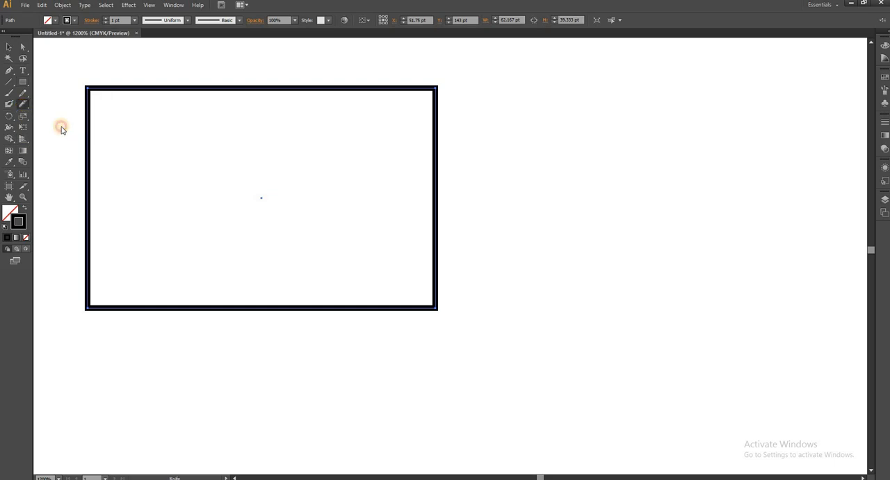
drag(236, 62, 143, 358)
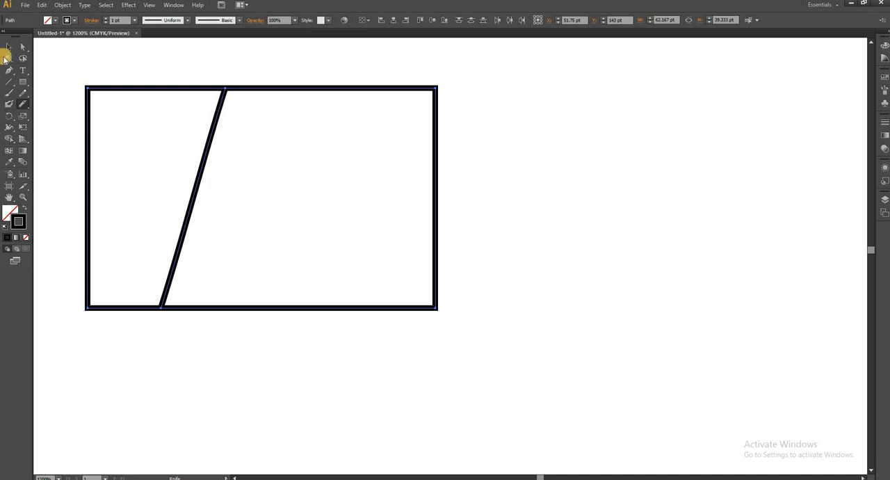
click(8, 48)
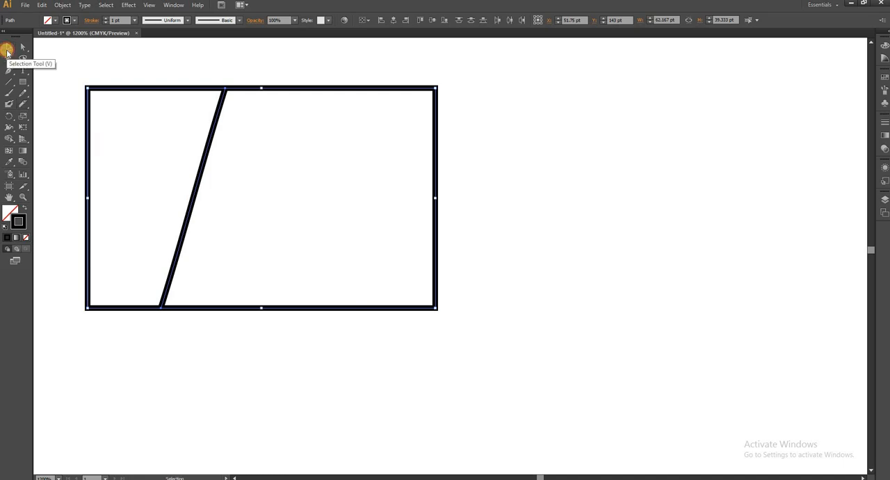
click(141, 146)
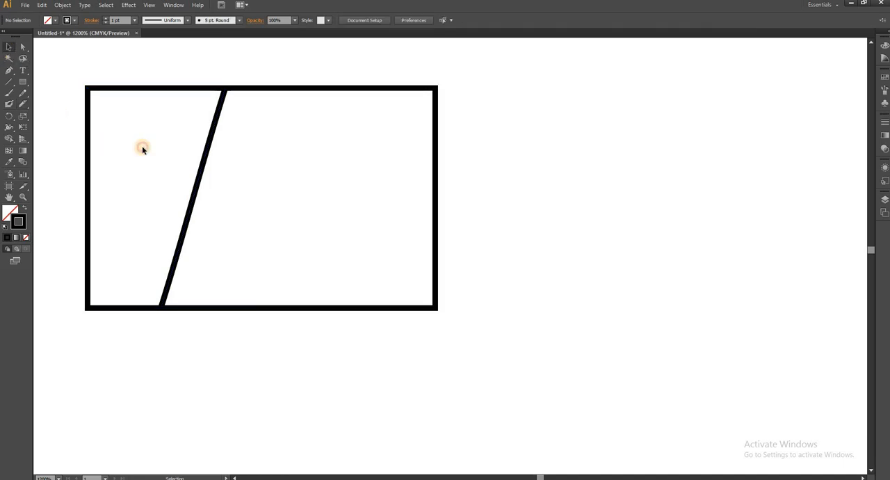
double_click(121, 88)
drag(125, 89, 82, 88)
double_click(259, 88)
drag(260, 89, 427, 102)
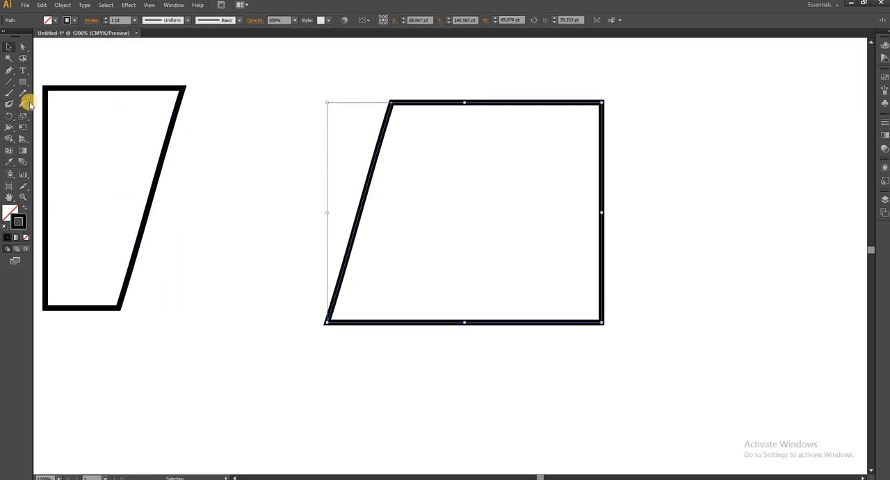
Delete both pieces of the cut rectangle from the artboard
mouse_move(26, 105)
mouse_down()
mouse_move(28, 93)
mouse_move(58, 125)
mouse_up()
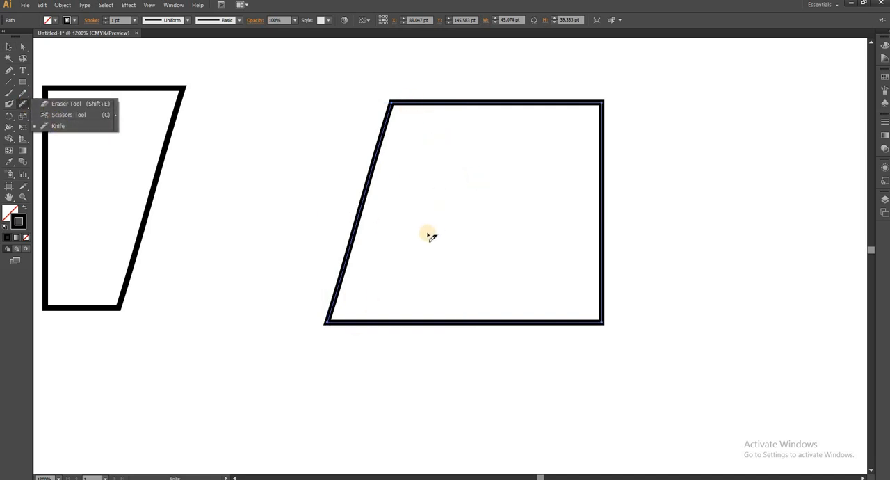
key(v)
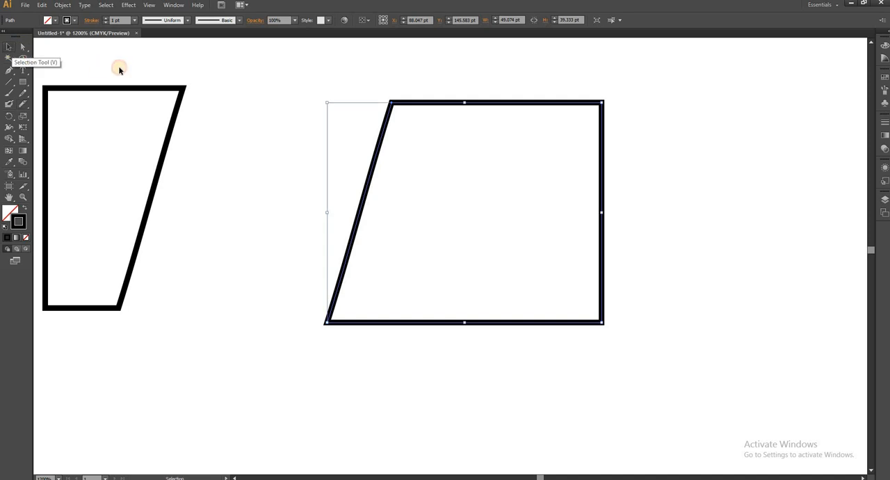
drag(42, 51, 669, 394)
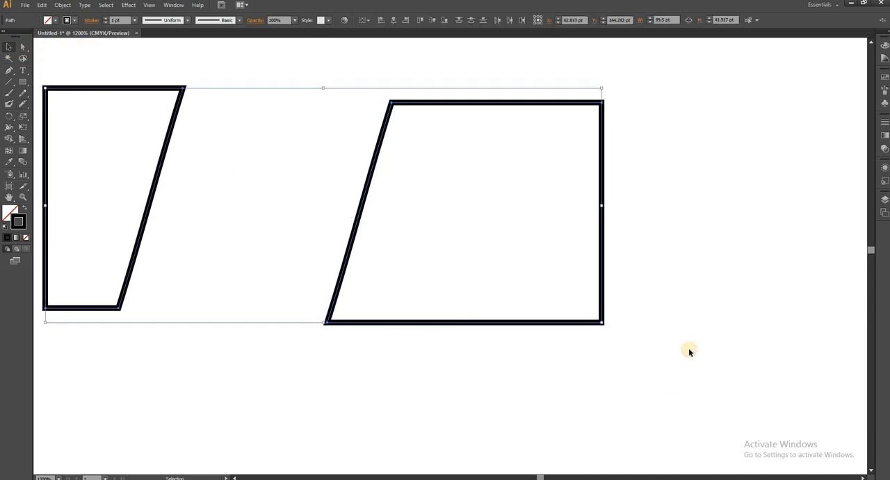
key(Delete)
Add the point text "ITBase" in Myriad Pro Regular on the empty artboard
click(22, 70)
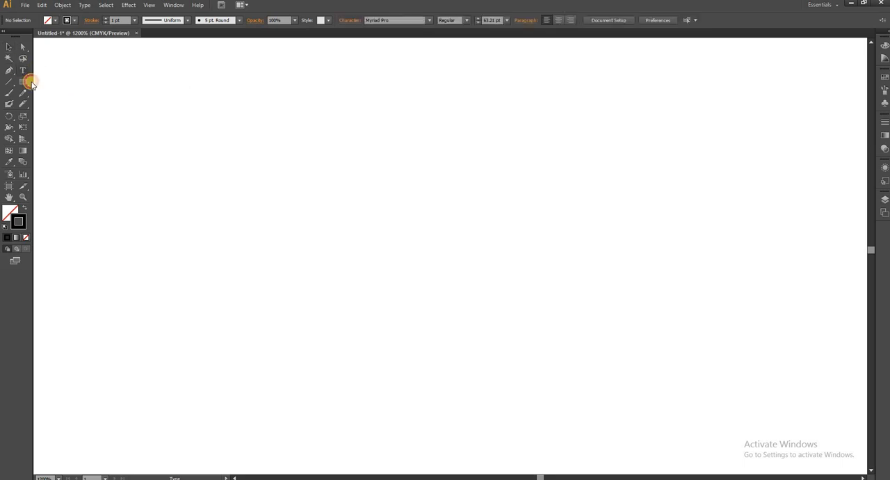
click(189, 188)
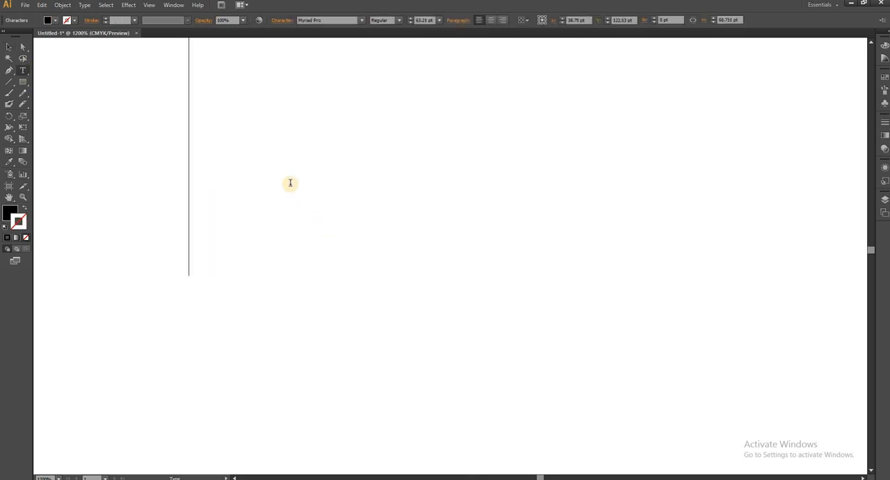
scroll(48, 219, down, 3)
text(ITBase)
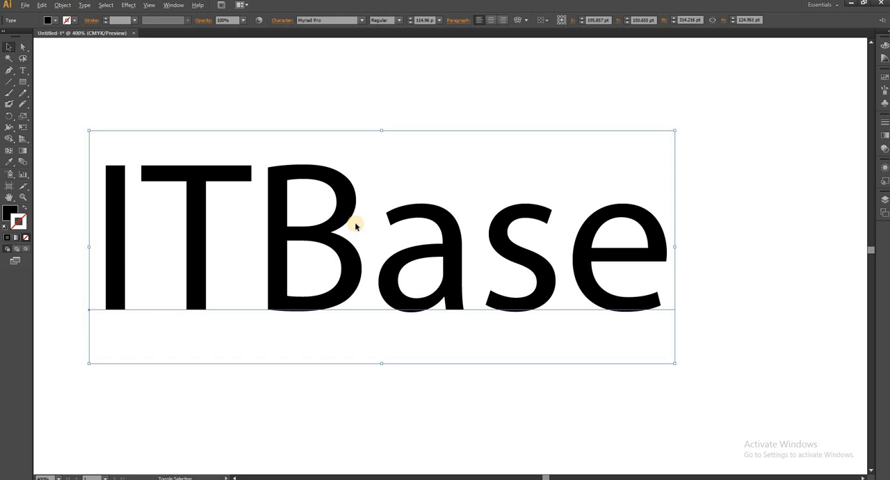
Convert the ITBase text to outlines, then erase both ends of the T's crossbar and a notch in its foot
key(shift+ctrl+o)
click(343, 212)
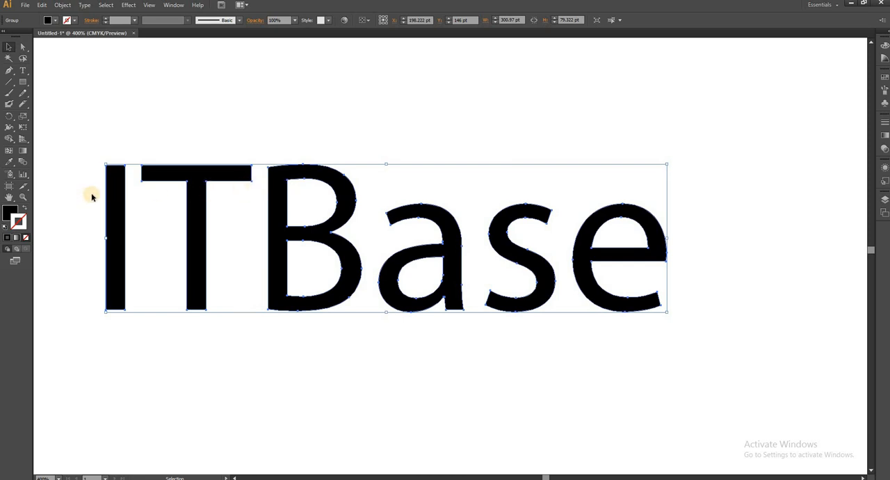
click(27, 108)
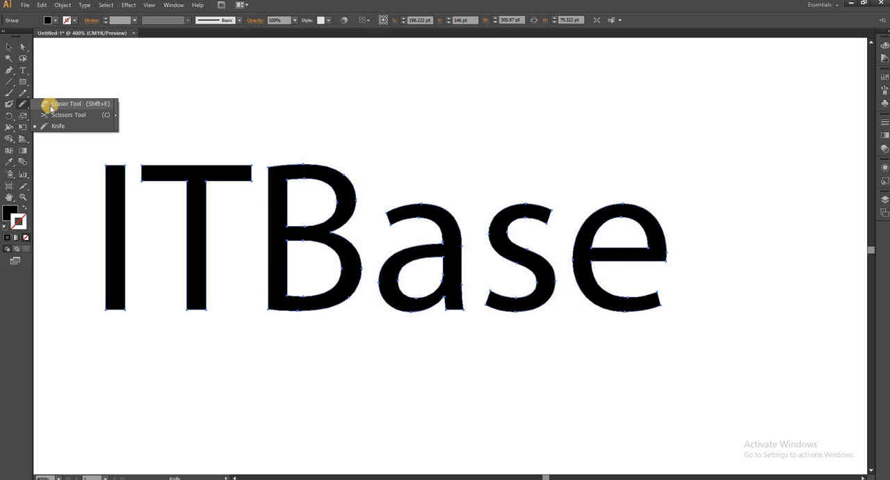
click(51, 107)
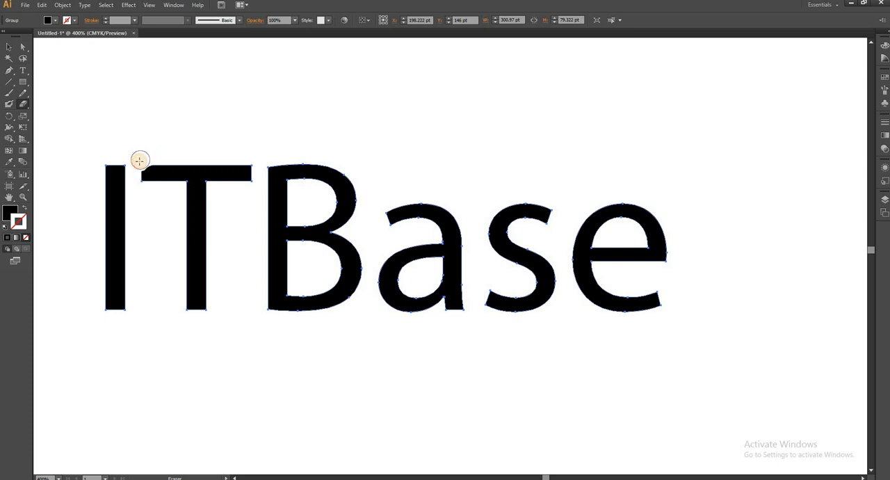
drag(139, 161, 143, 188)
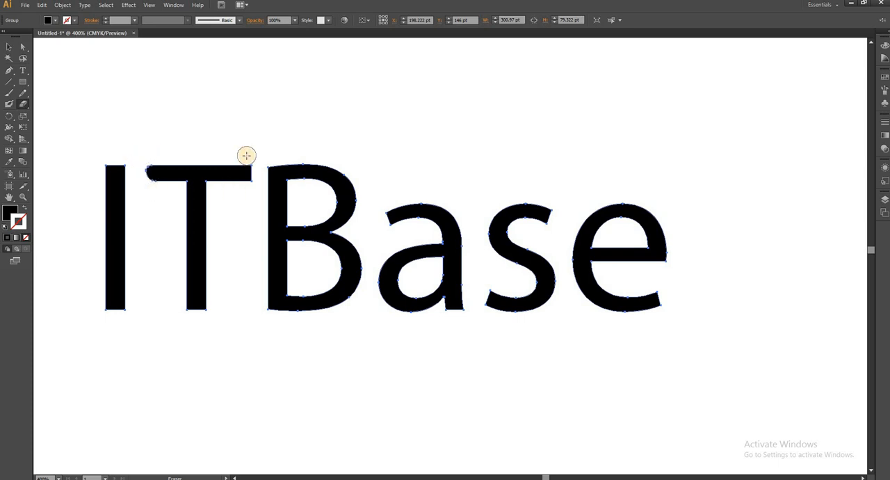
mouse_move(246, 155)
mouse_down()
mouse_move(255, 171)
mouse_move(244, 189)
mouse_move(253, 162)
mouse_move(243, 157)
mouse_up()
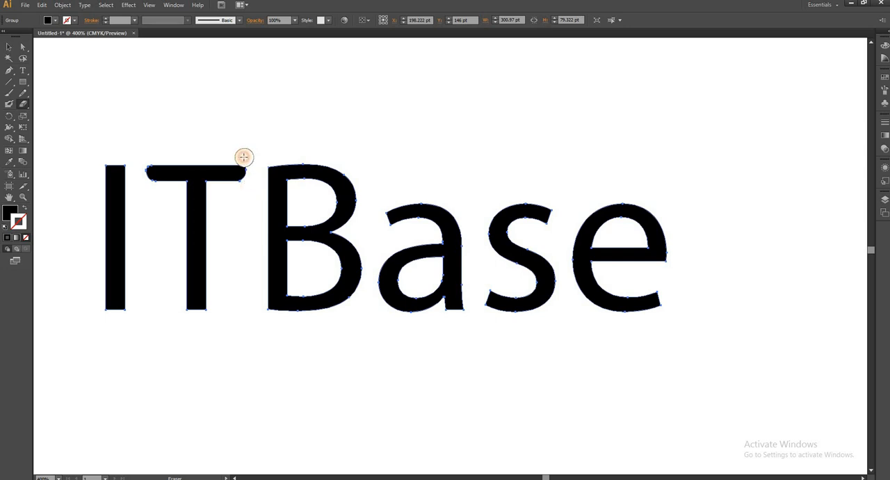
click(196, 314)
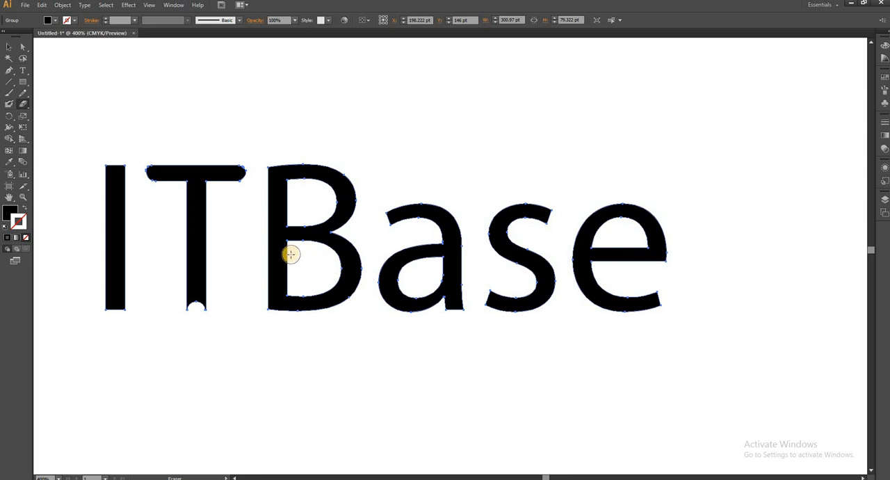
Erase along the inner edge of the B's stem in both counters and a gap through the upper bowl of the a
drag(290, 255, 289, 293)
mouse_move(297, 188)
mouse_down()
mouse_move(288, 190)
mouse_move(288, 215)
mouse_move(288, 198)
mouse_up()
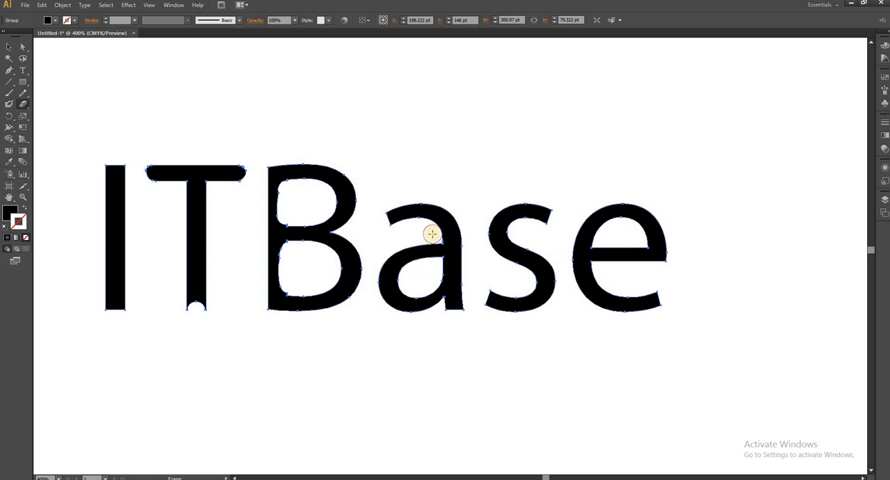
drag(431, 243, 431, 253)
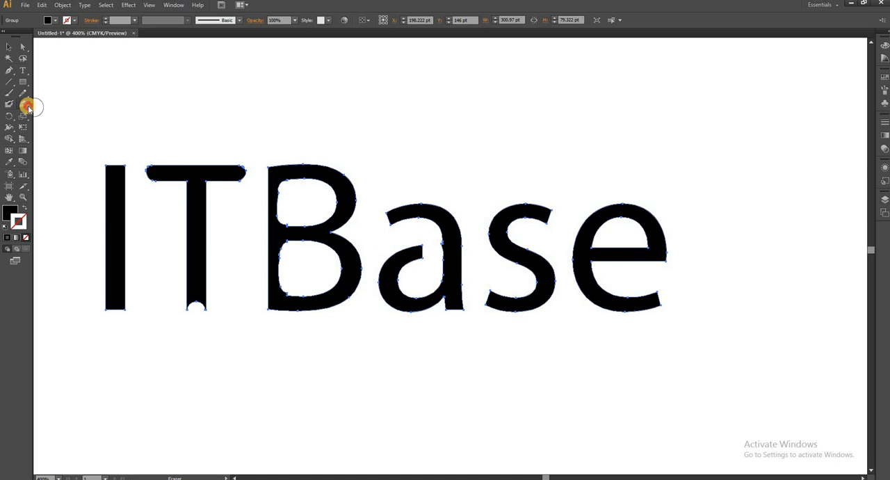
Cut off the right end of the T's crossbar with the Scissors tool and move the piece above the letters
mouse_move(28, 107)
mouse_down()
mouse_move(50, 124)
mouse_move(49, 116)
mouse_up()
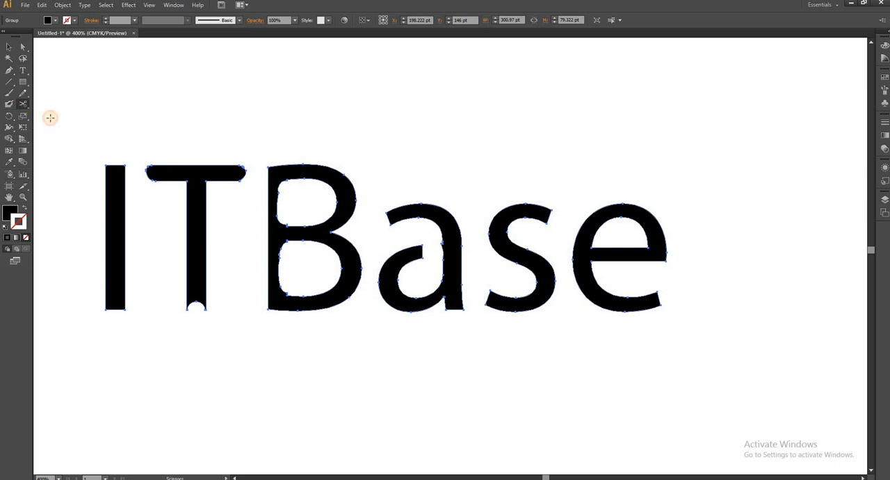
click(238, 166)
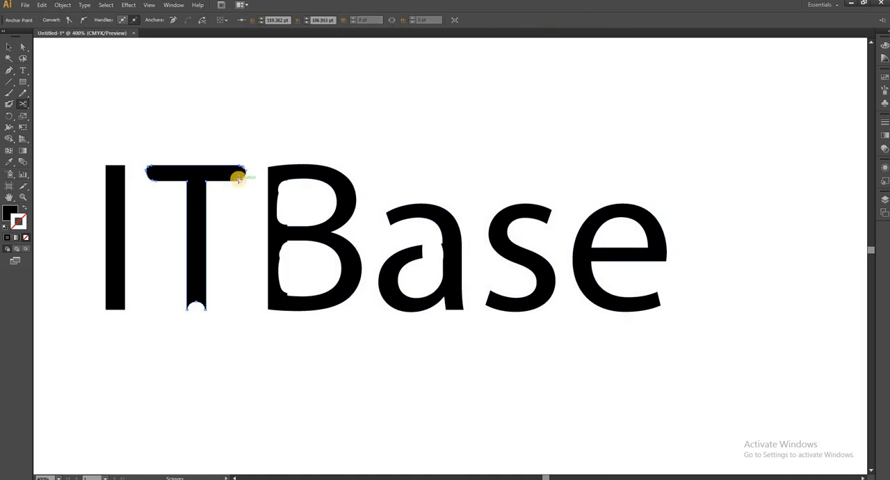
click(238, 178)
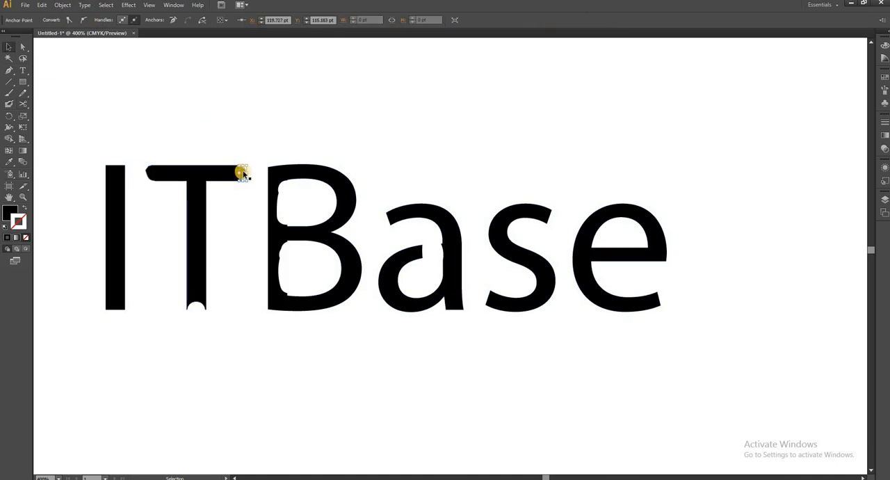
drag(241, 171, 256, 120)
double_click(235, 189)
double_click(208, 152)
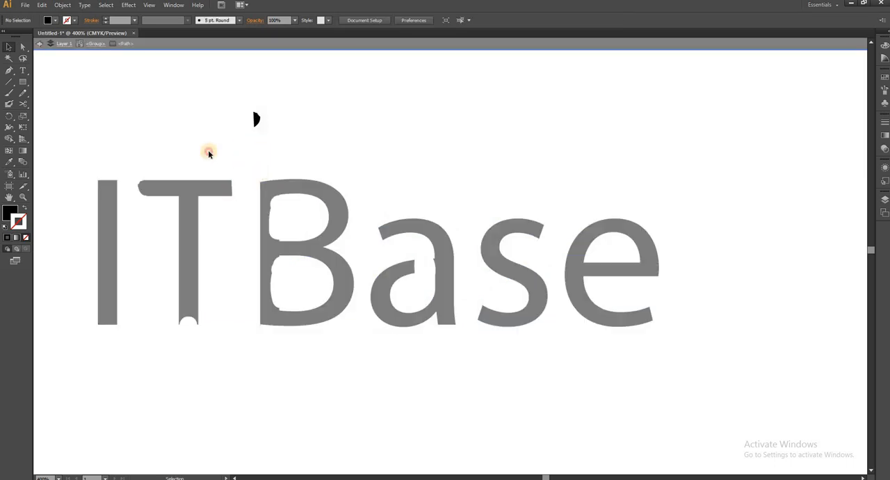
Slice the T and B into several pieces with one freehand, looping Knife cut
click(27, 106)
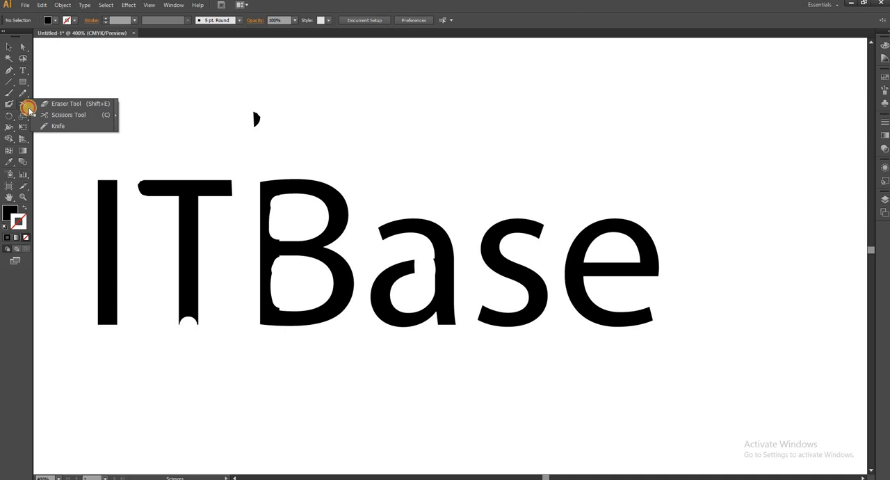
click(70, 128)
mouse_move(151, 175)
mouse_down()
mouse_move(207, 162)
mouse_move(226, 351)
mouse_move(178, 197)
mouse_move(270, 279)
mouse_move(192, 239)
mouse_move(265, 277)
mouse_move(245, 222)
mouse_move(236, 248)
mouse_up()
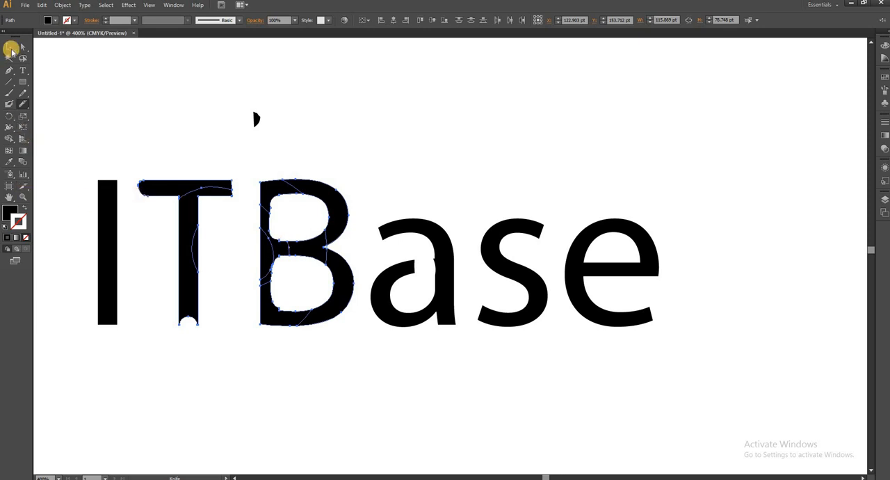
Give the cut pieces of the T and B a green fill and a 1 pt red stroke
click(12, 49)
click(23, 46)
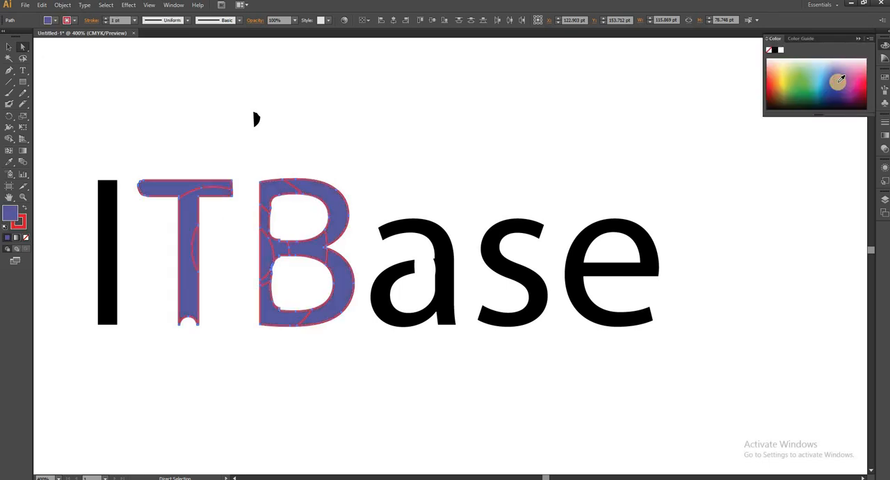
click(803, 77)
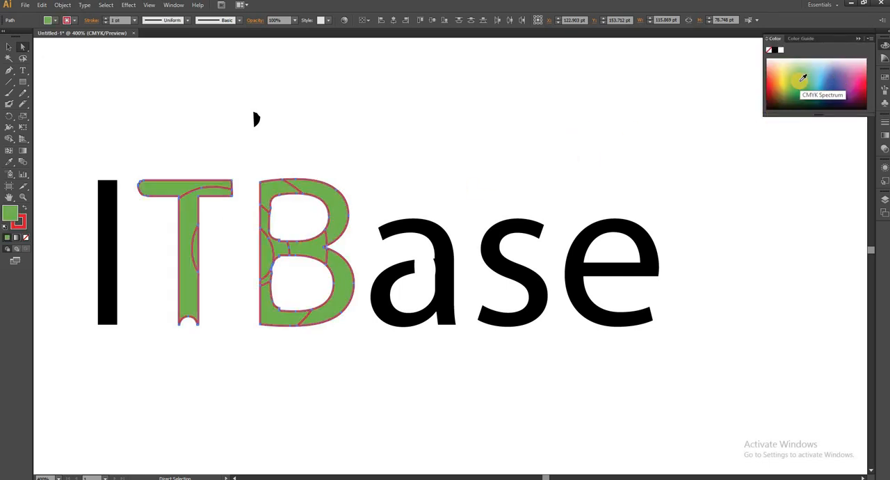
click(20, 222)
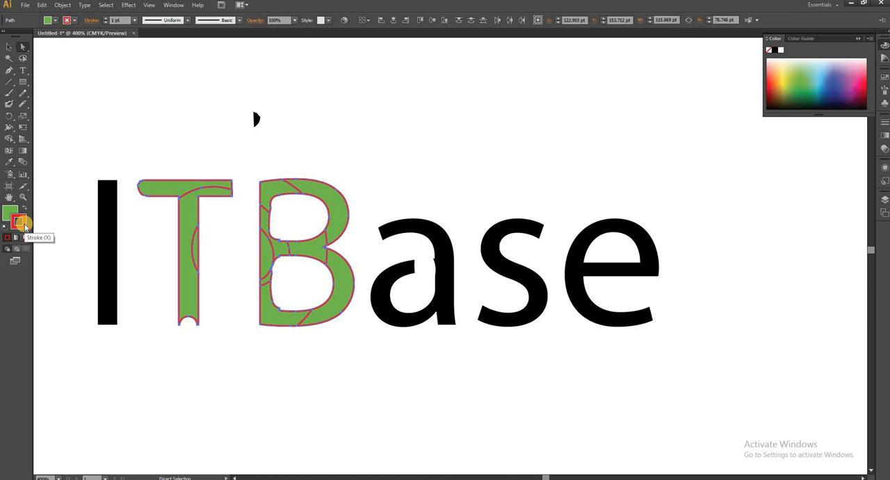
Move the B's upper-left, upper-right and middle-bar pieces apart from the rest of the letter
click(9, 46)
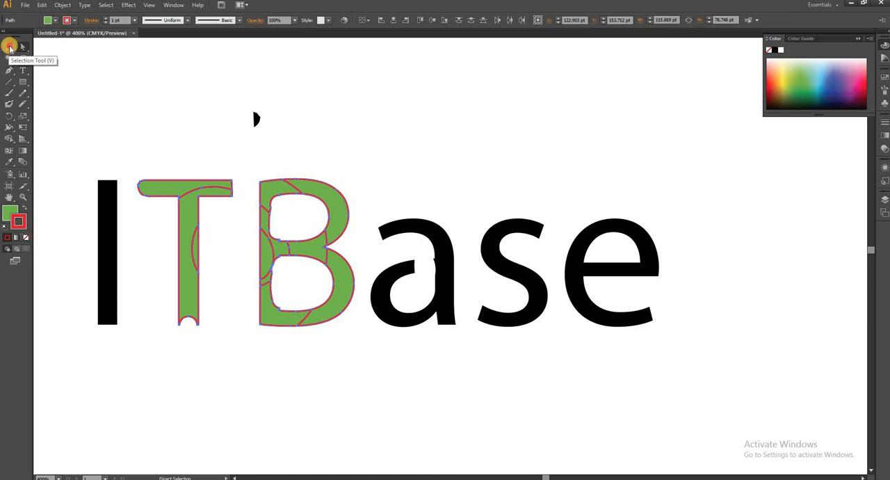
double_click(267, 198)
drag(268, 198, 247, 159)
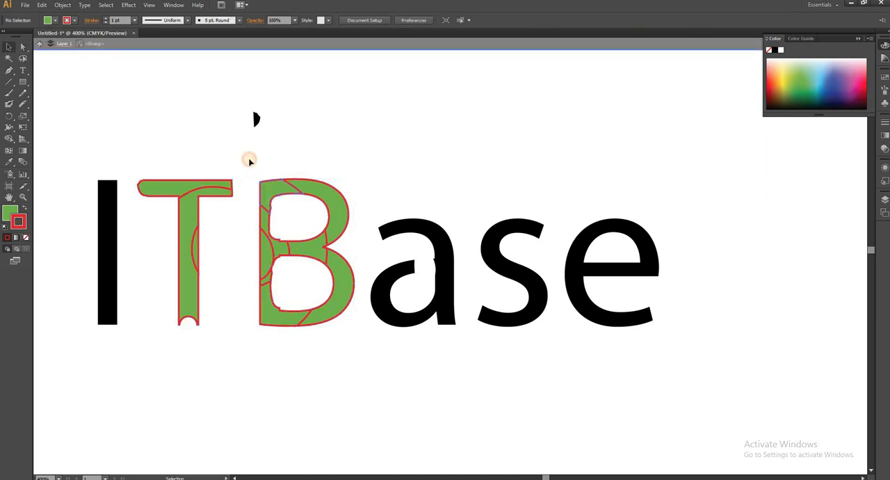
click(307, 188)
double_click(307, 186)
drag(307, 185, 347, 161)
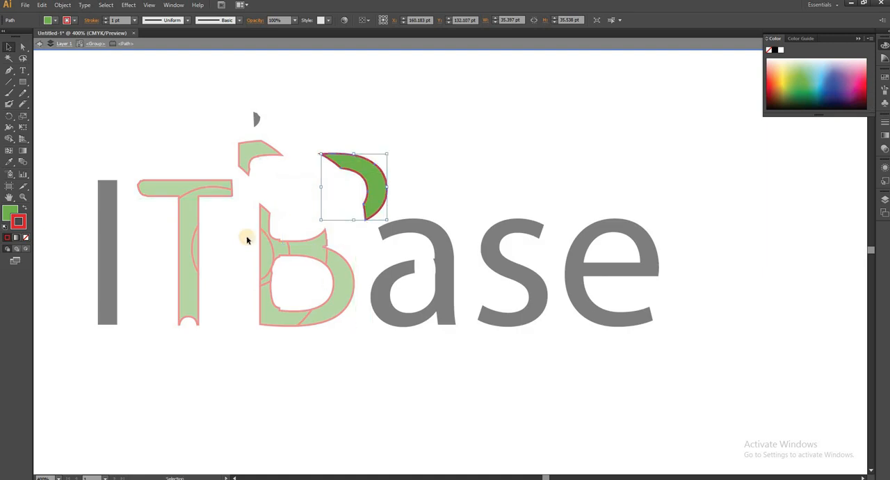
double_click(265, 220)
double_click(304, 245)
drag(304, 244, 301, 218)
double_click(405, 119)
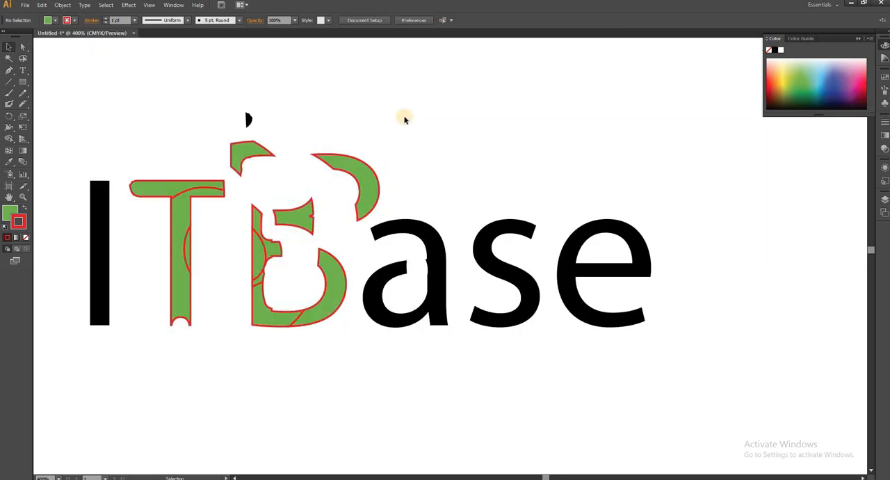